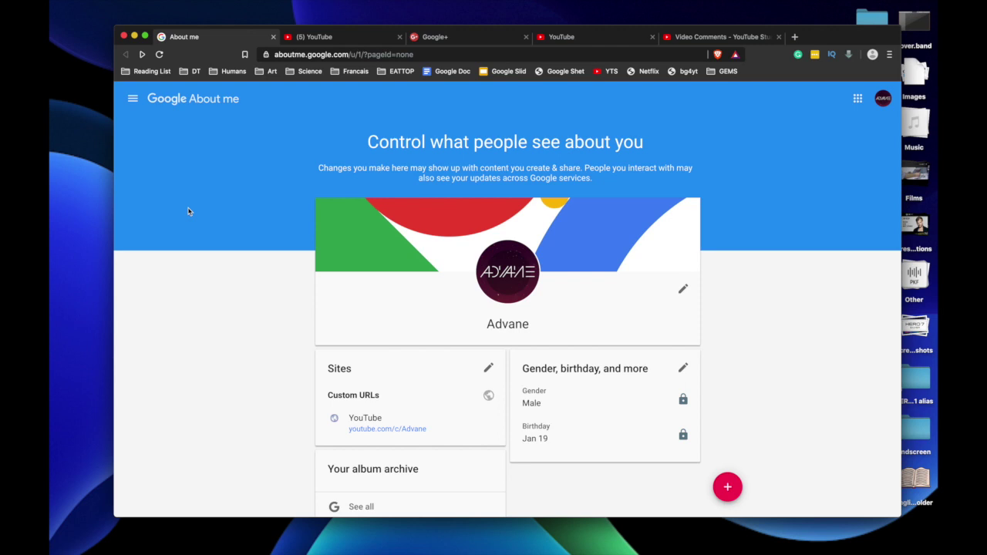
Check the Google+ shutdown notice, then open the About me name editor showing Advane.
key("super+3")
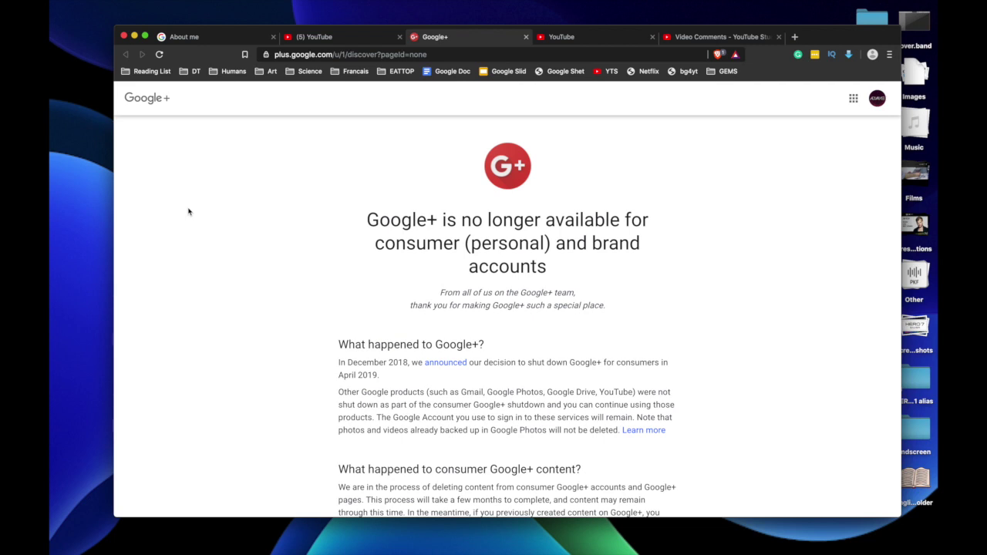
key("super+1")
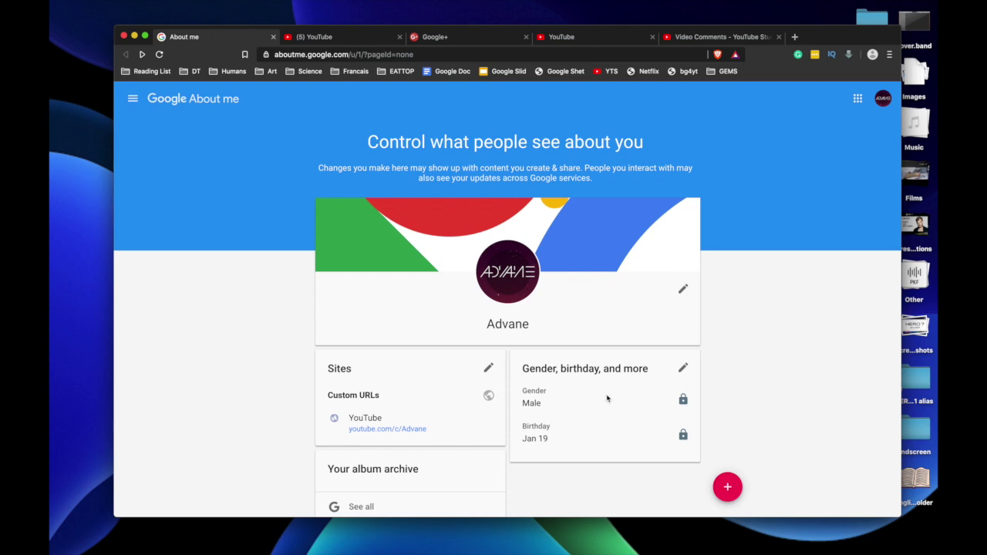
left_click(681, 289)
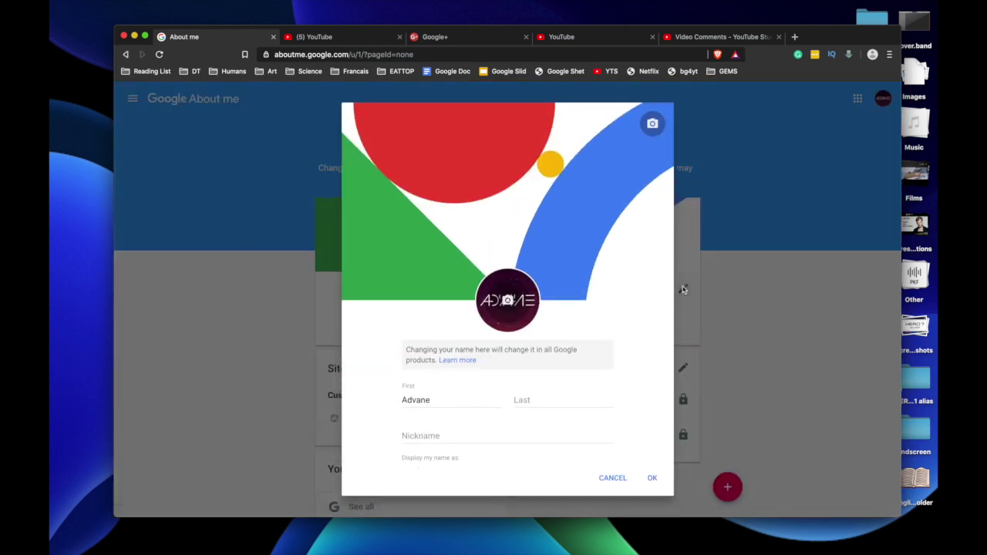
Replace the first name with 'The Proer', set the last name to '/', then view the Studio comments.
left_click(459, 401)
double_click(459, 401)
type("The Proer")
left_click(544, 402)
type("/")
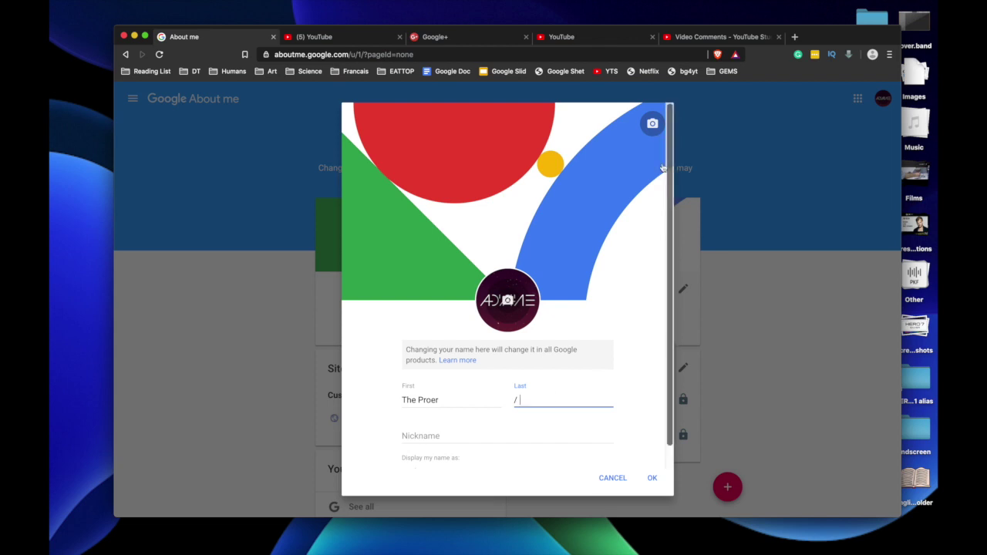
left_click(725, 37)
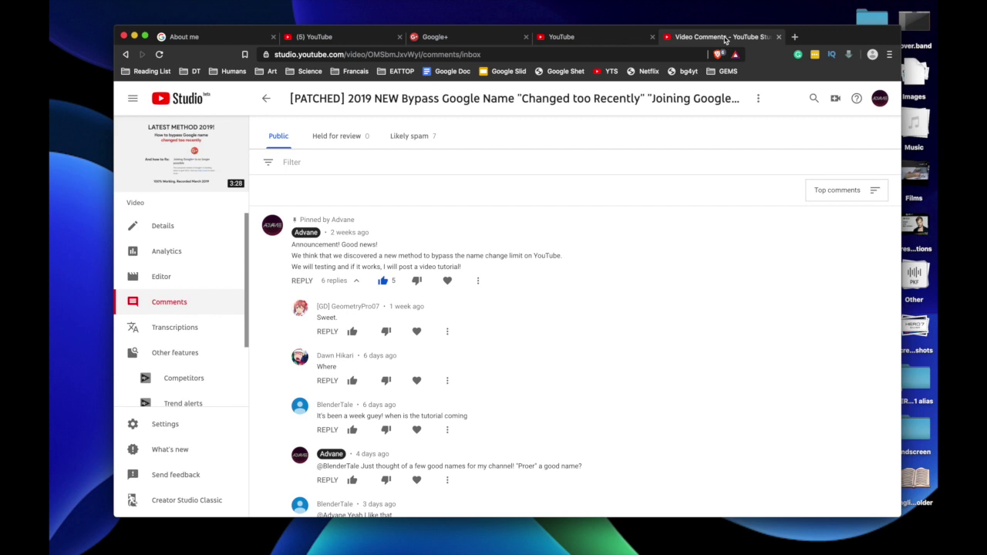
After reviewing the video's comments, return to the About me name editor.
left_click(253, 39)
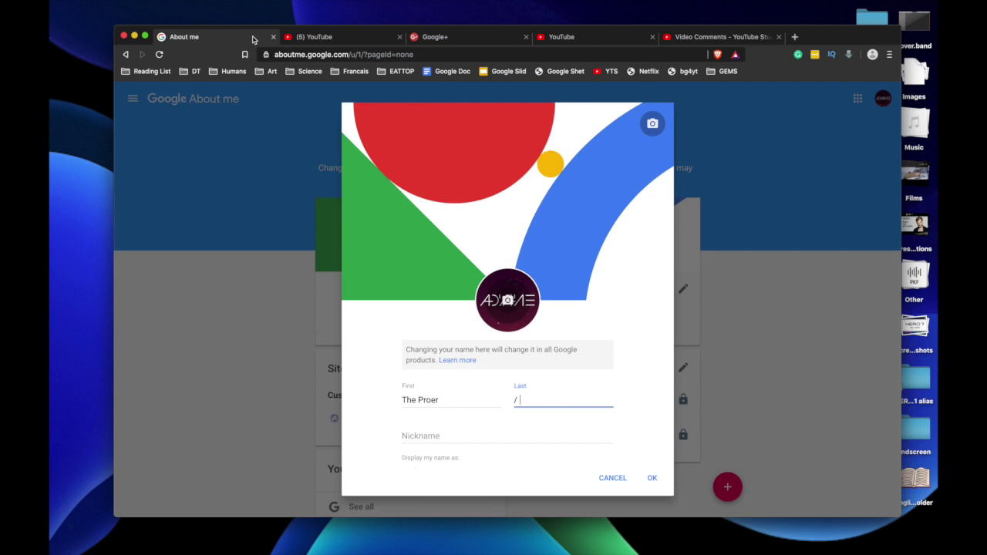
Complete the last name as '/ Advane', then bring up the YouTube channel switcher.
type("Advne")
key("BackSpace")
type("ane")
key("BackSpace")
key("BackSpace")
key("BackSpace")
key("BackSpace")
type("s")
key("BackSpace")
type("ane")
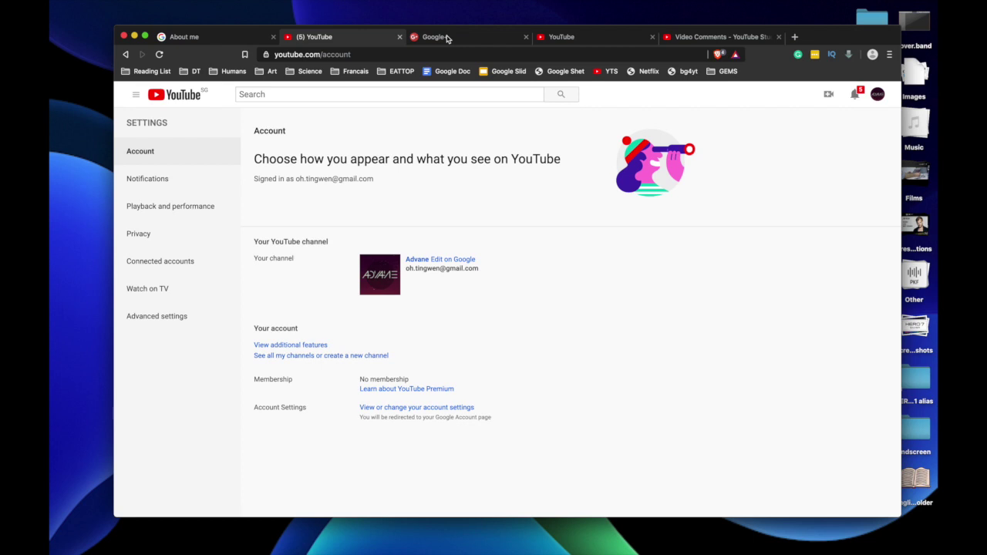
left_click(613, 36)
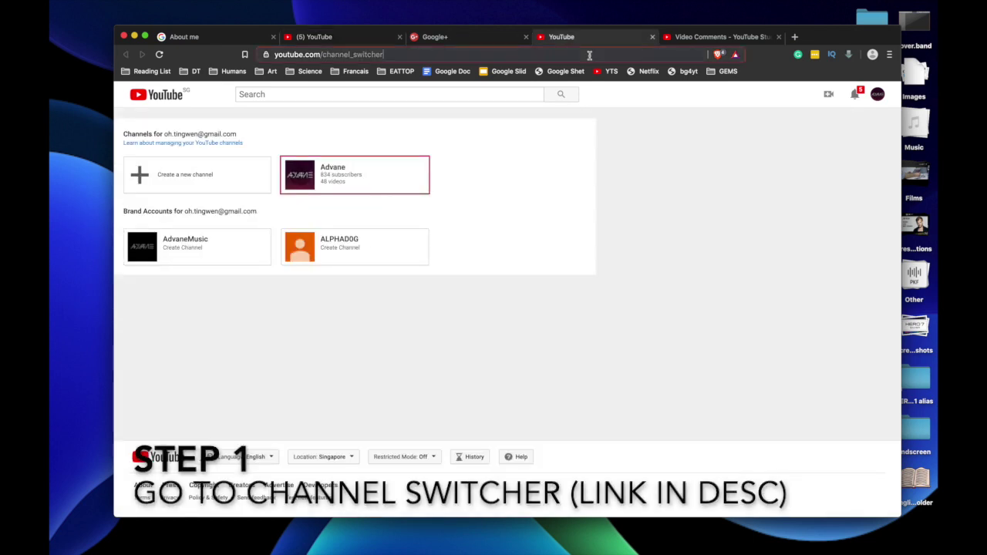
From the channel switcher page, start creating a new channel to reach Brand Account setup.
left_click(589, 55)
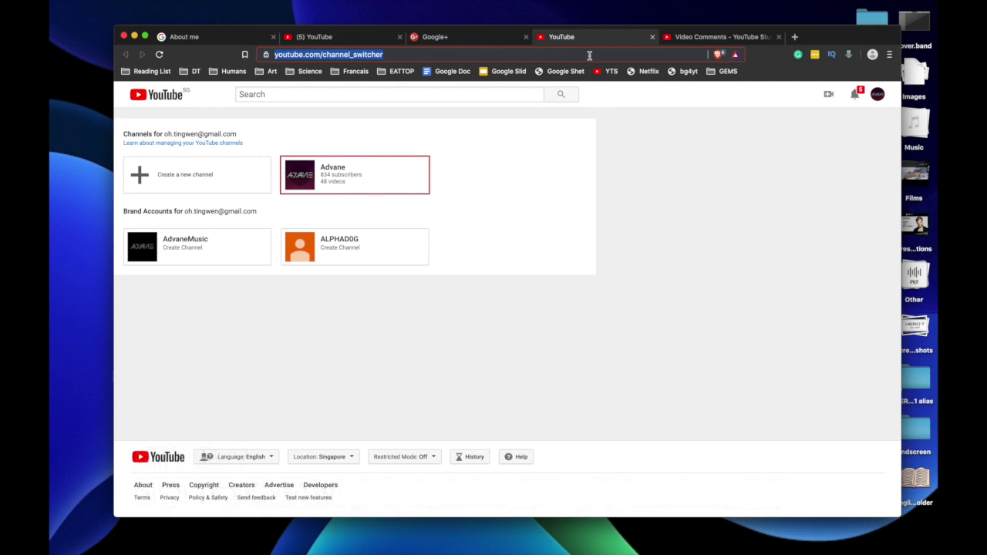
left_click(591, 253)
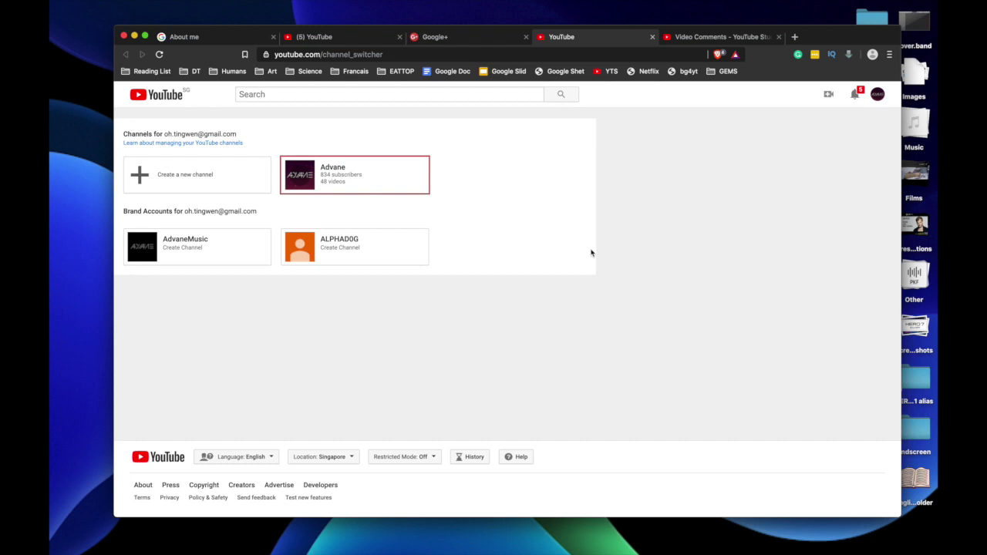
left_click(237, 188)
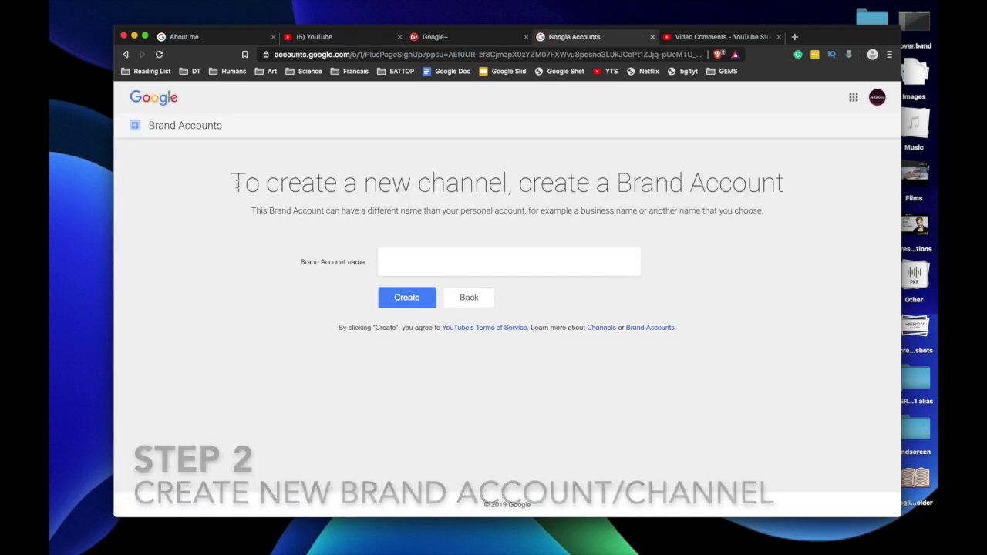
Create a Brand Account named 'The Proer / Advane' with its own empty channel.
left_click(482, 260)
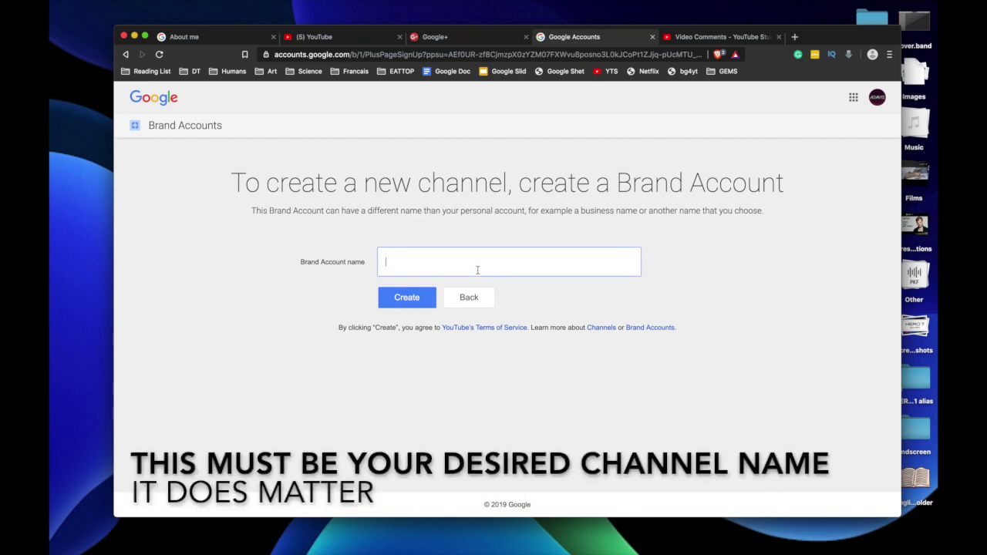
type("The Pe=")
key("BackSpace")
key("BackSpace")
type("roer")
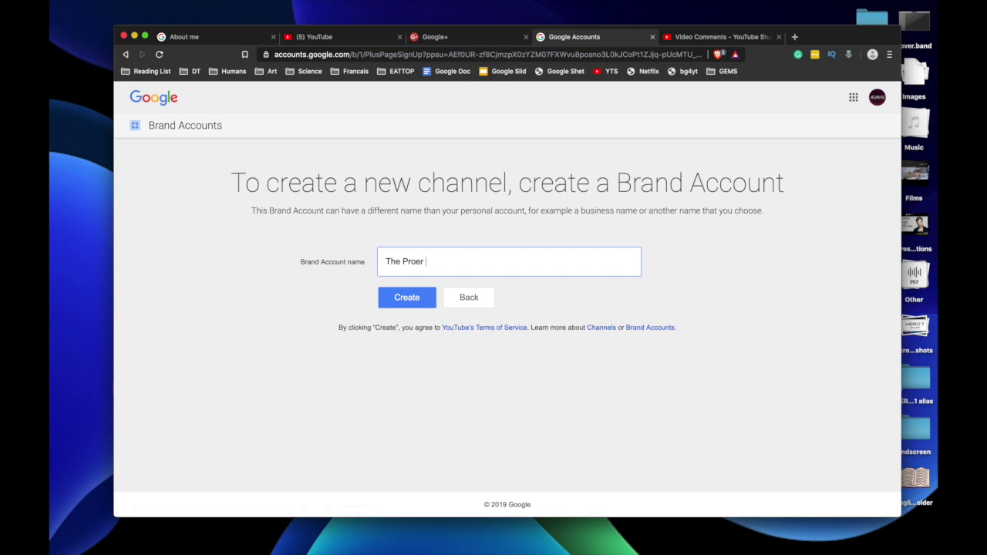
type(" / Advane")
left_click(412, 296)
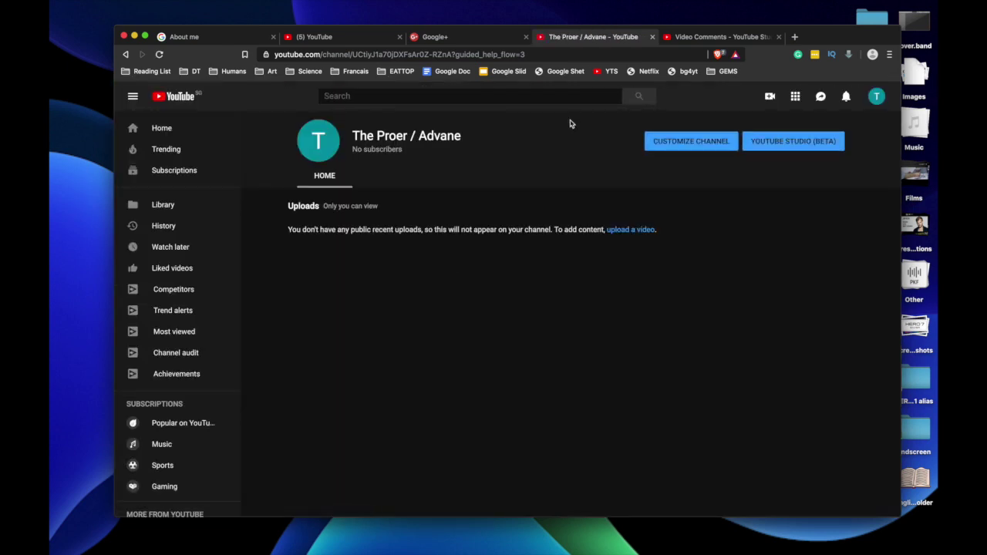
Return to the main YouTube tab under the Advane account and open the account menu.
left_click(356, 37)
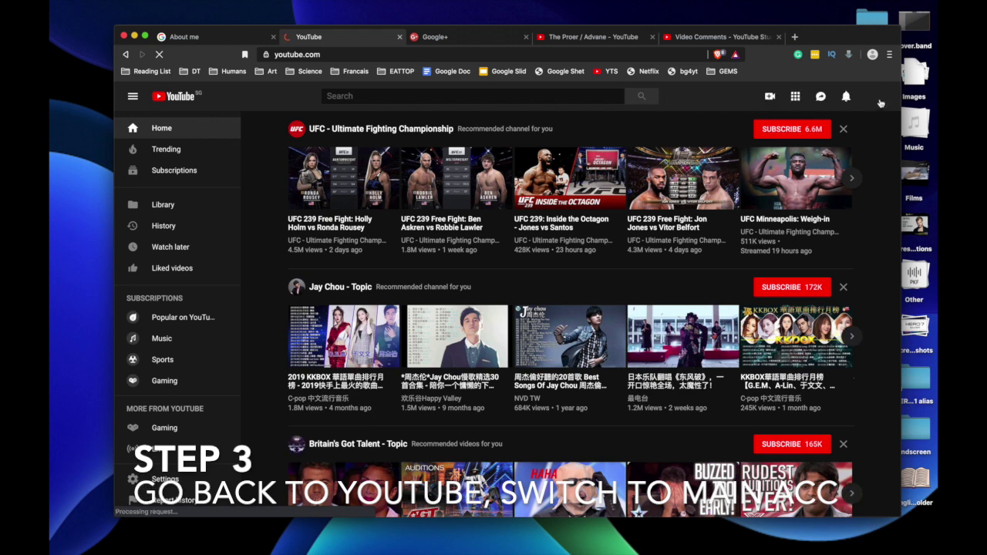
left_click(877, 97)
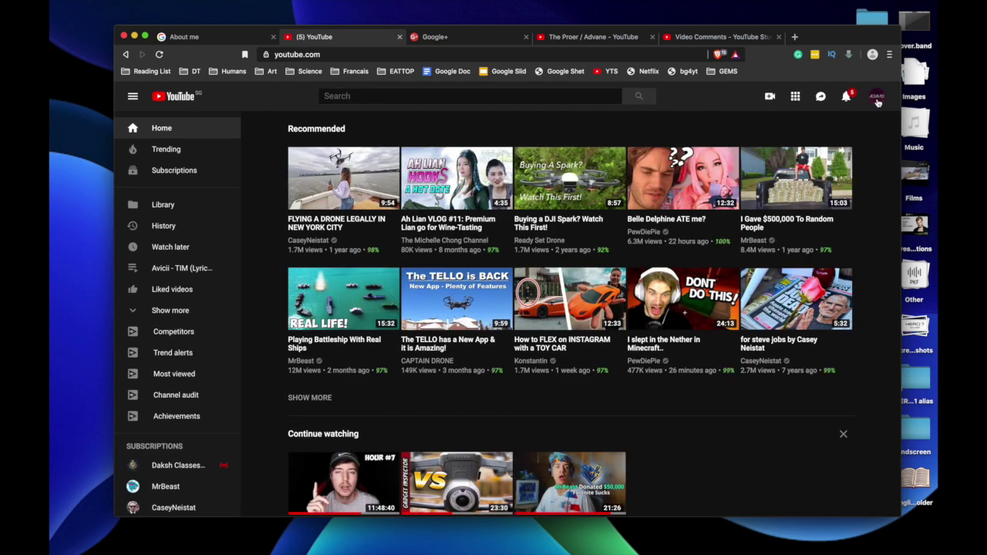
left_click(877, 99)
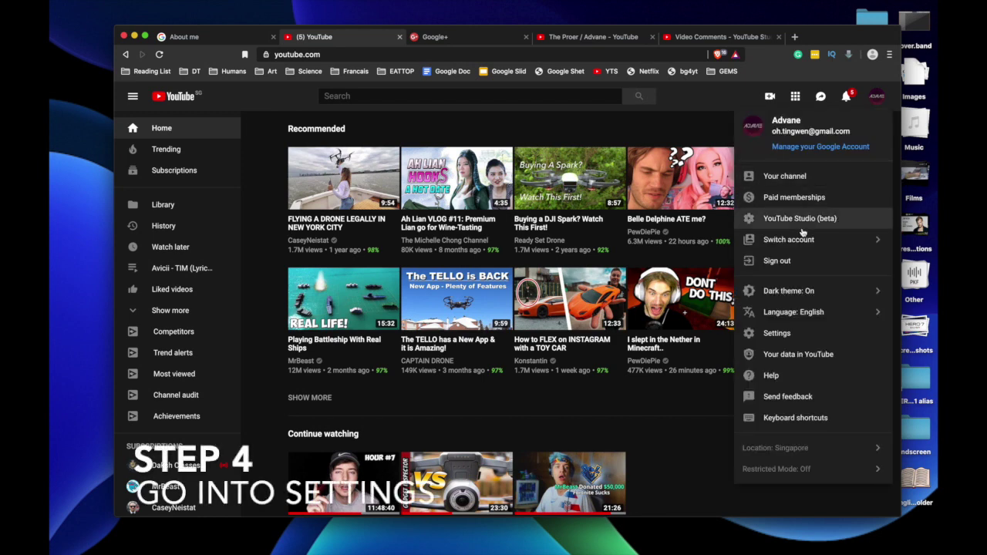
Go to Settings, Advanced settings, and choose 'Move channel to Brand Account'.
left_click(797, 333)
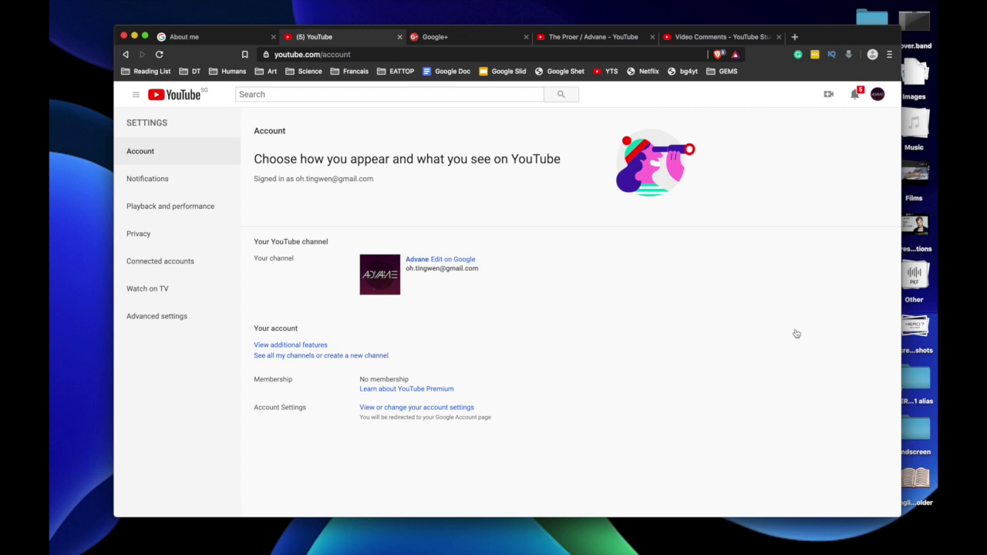
left_click(160, 315)
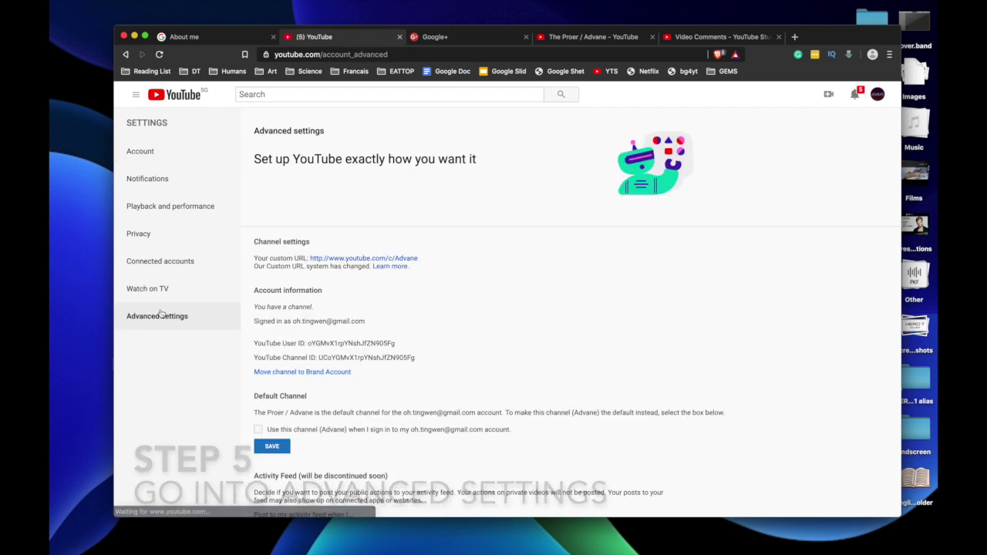
left_click(283, 378)
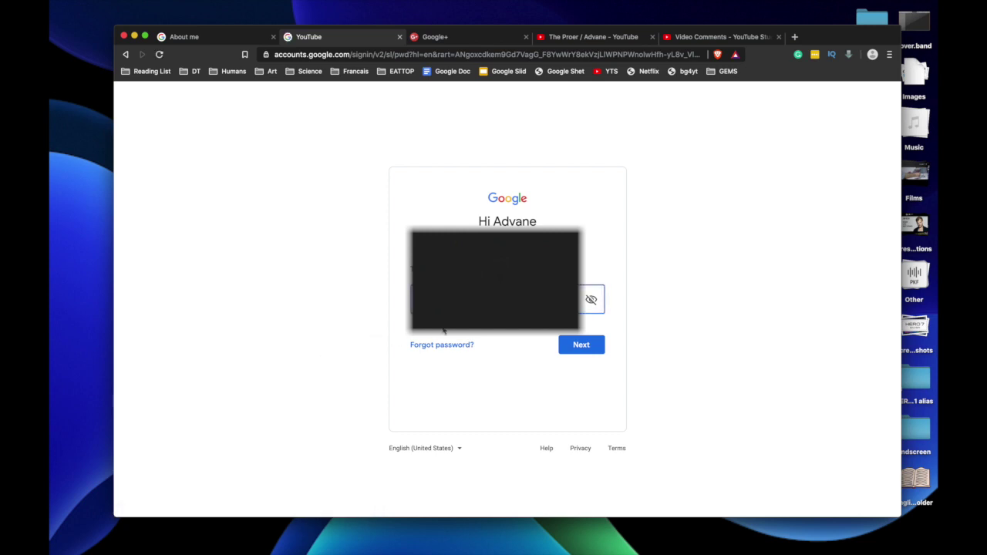
Re-enter the Google account password to confirm identity.
type("********")
key("Return")
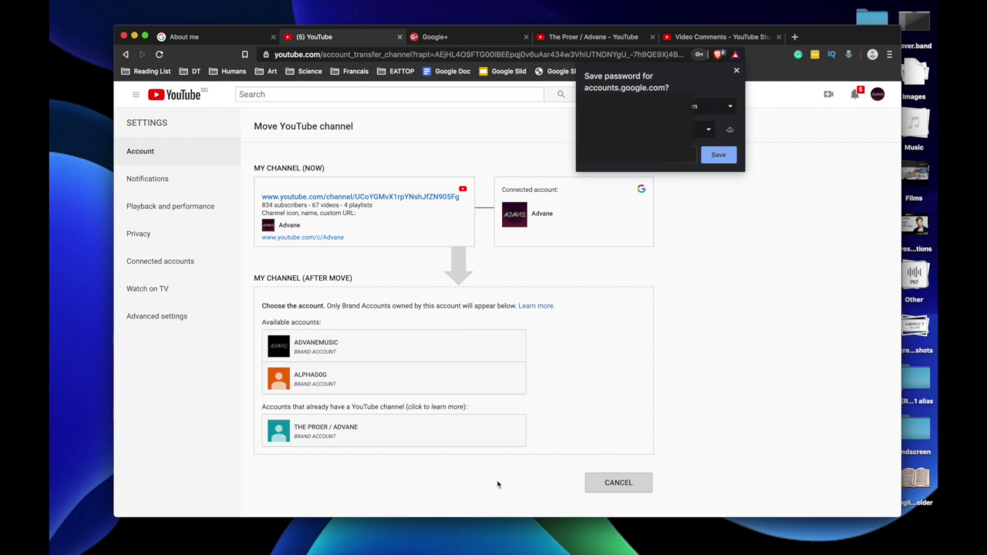
Pick 'The Proer / Advane' as destination and accept deleting its existing empty channel.
left_click(463, 432)
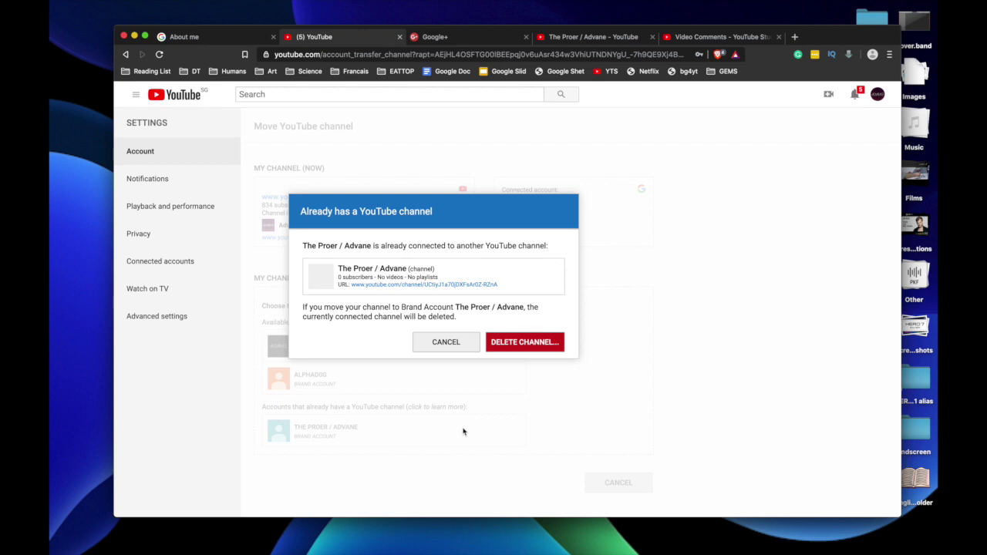
left_click(516, 348)
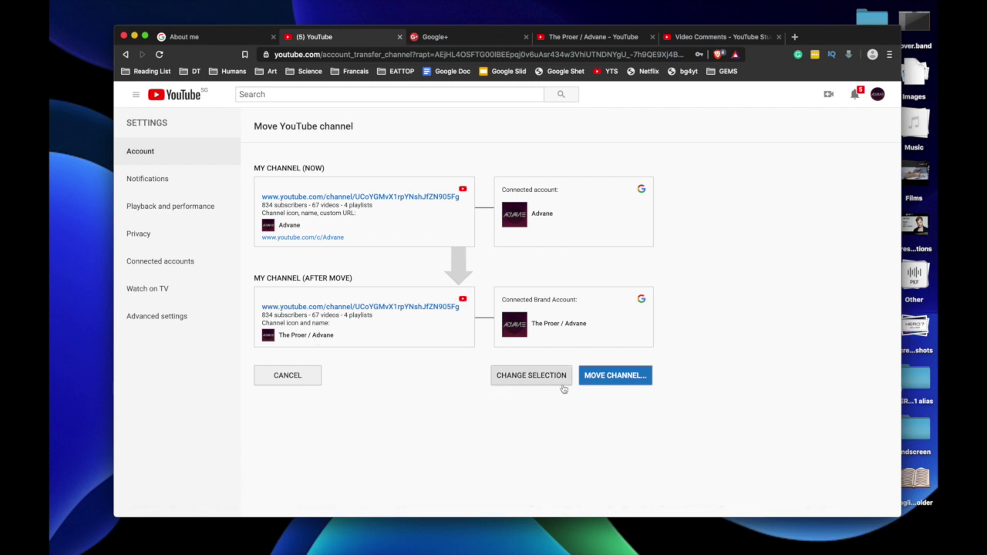
Start moving the channel to The Proer / Advane, bringing up the move confirmation.
left_click(607, 384)
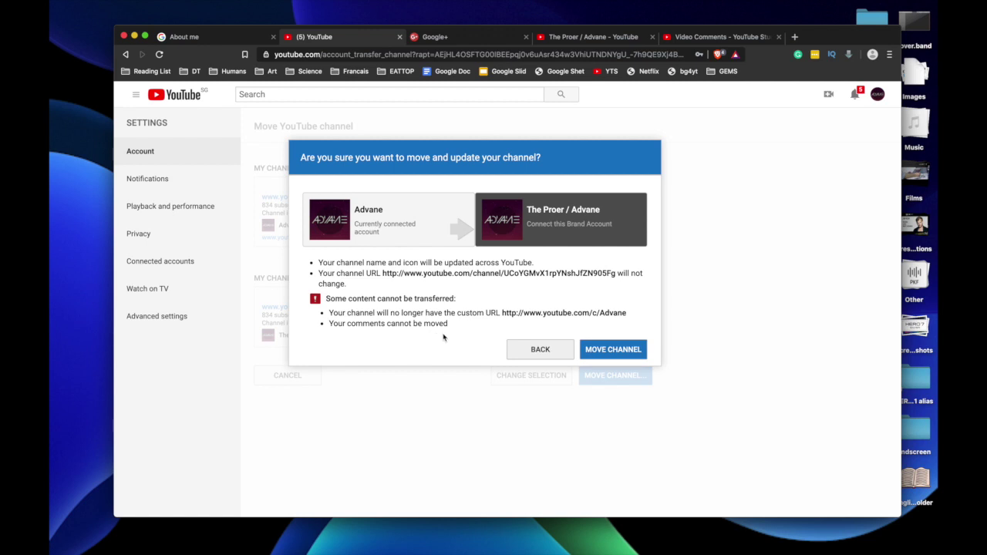
Confirm moving and updating the channel into The Proer / Advane Brand Account.
left_click(624, 347)
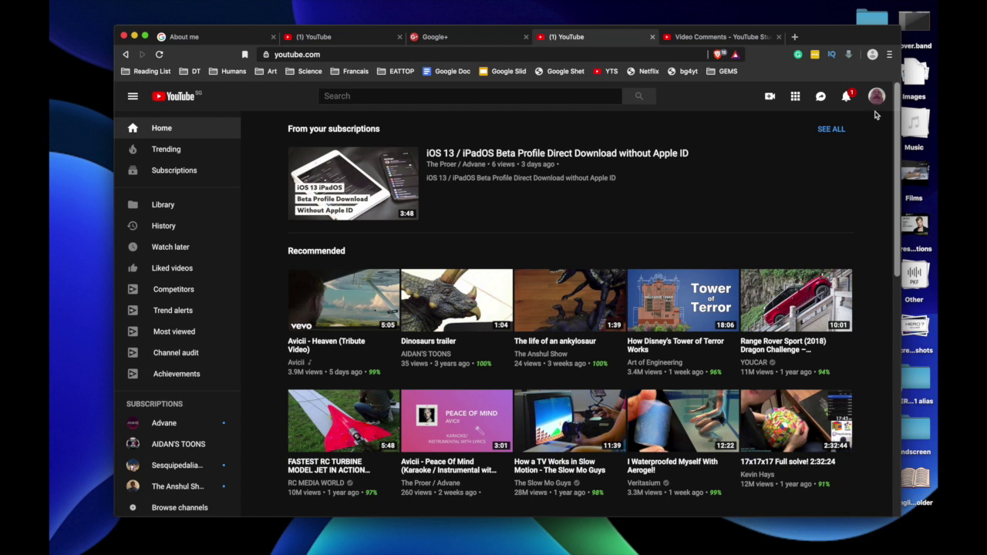
Switch to the other account listed under the avatar menu's account switcher.
left_click(877, 96)
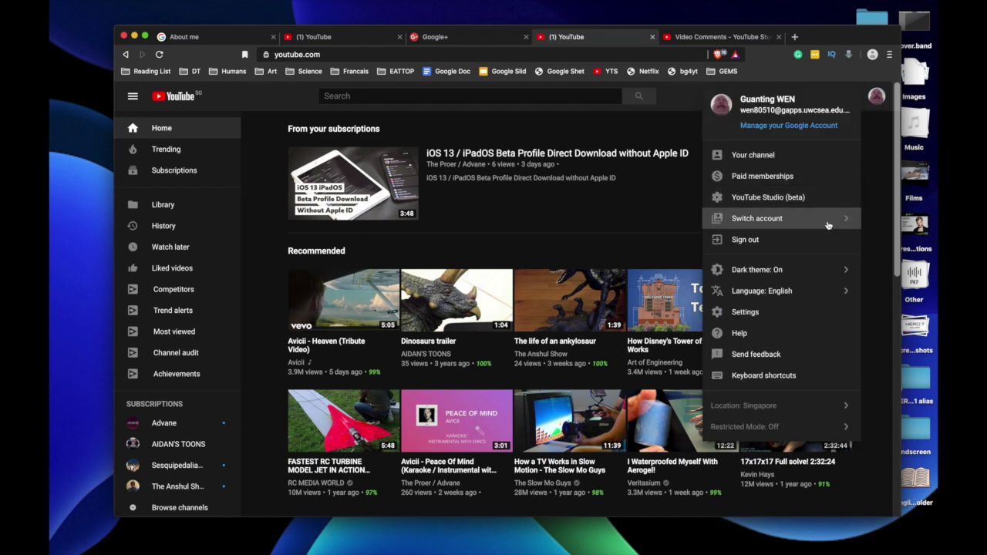
left_click(829, 225)
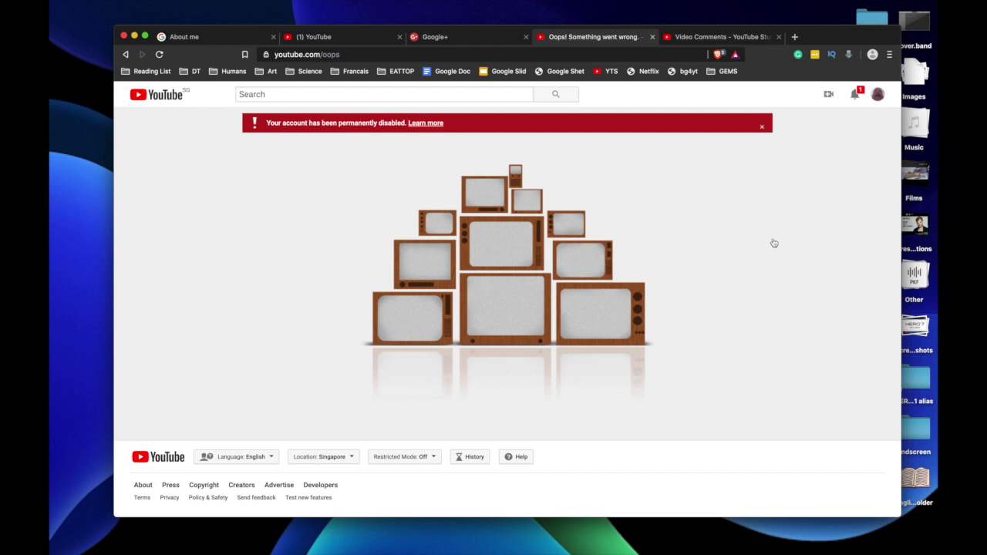
Follow the error banner's 'Learn more' link to reach The Proer / Advane channel page.
left_click(417, 124)
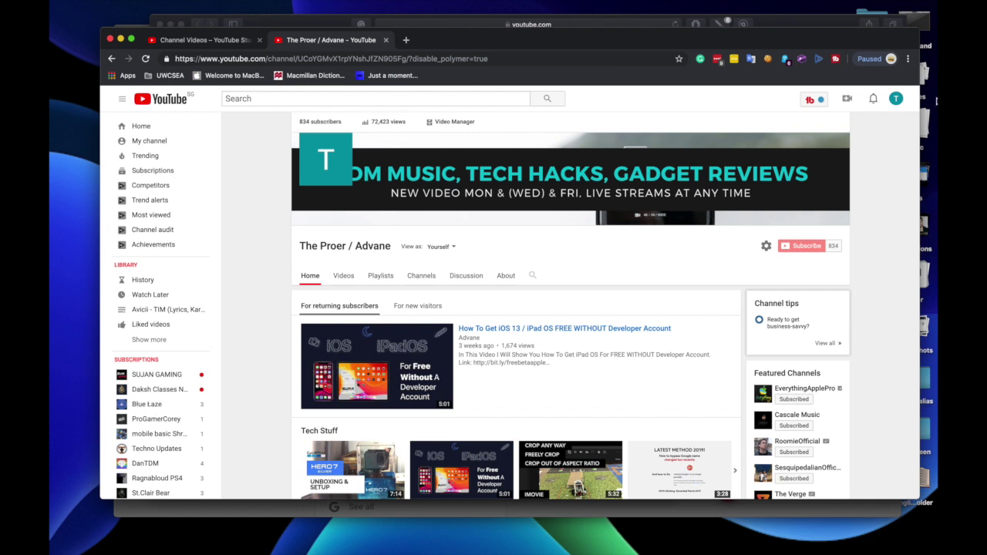
Nudge the browser window down and begin editing The Proer / Advane channel icon.
left_click(897, 98)
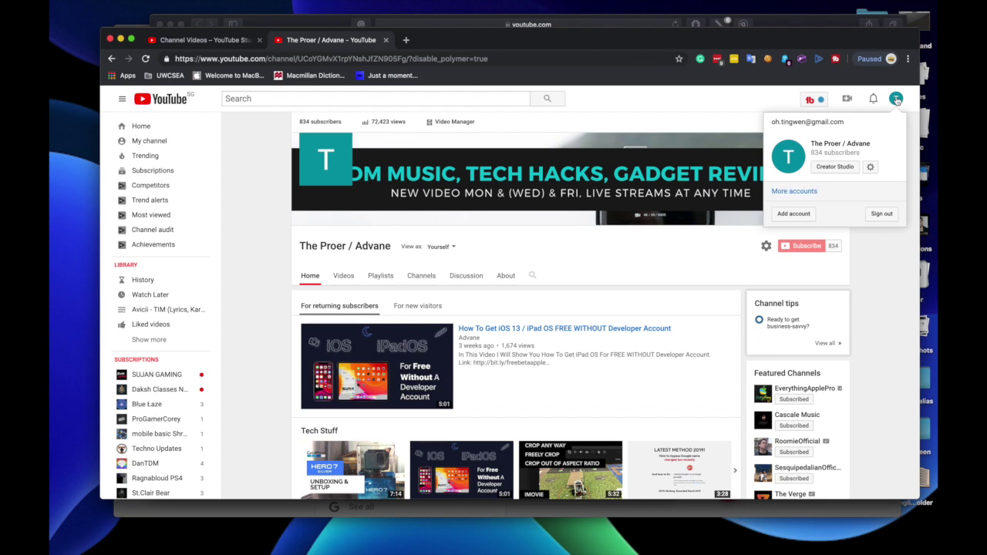
left_click(897, 99)
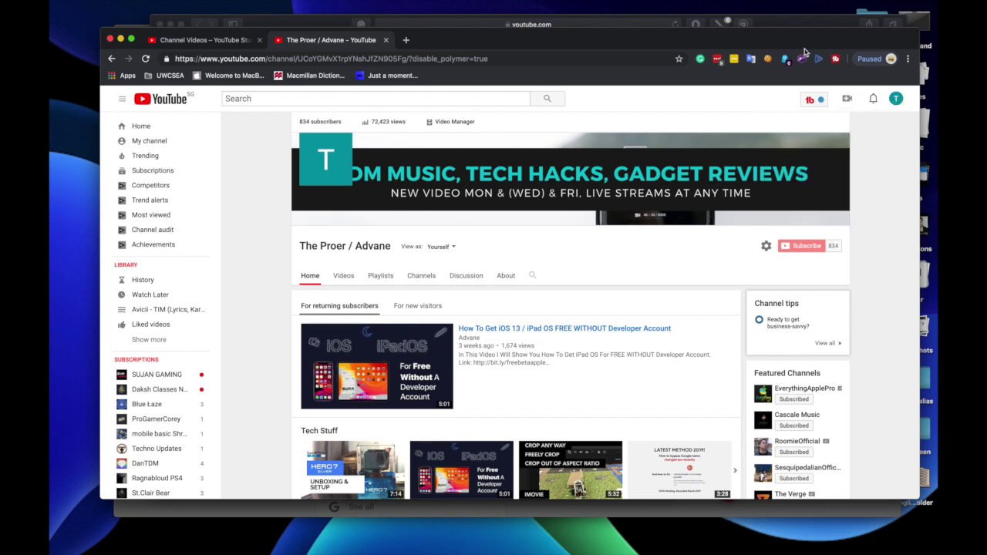
left_click_drag(805, 47, 811, 72)
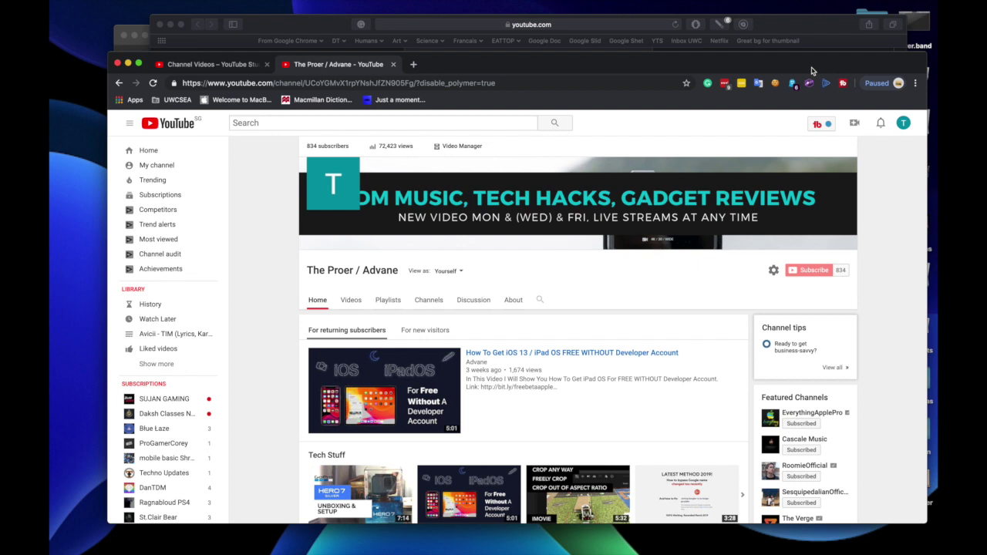
mouse_move(353, 167)
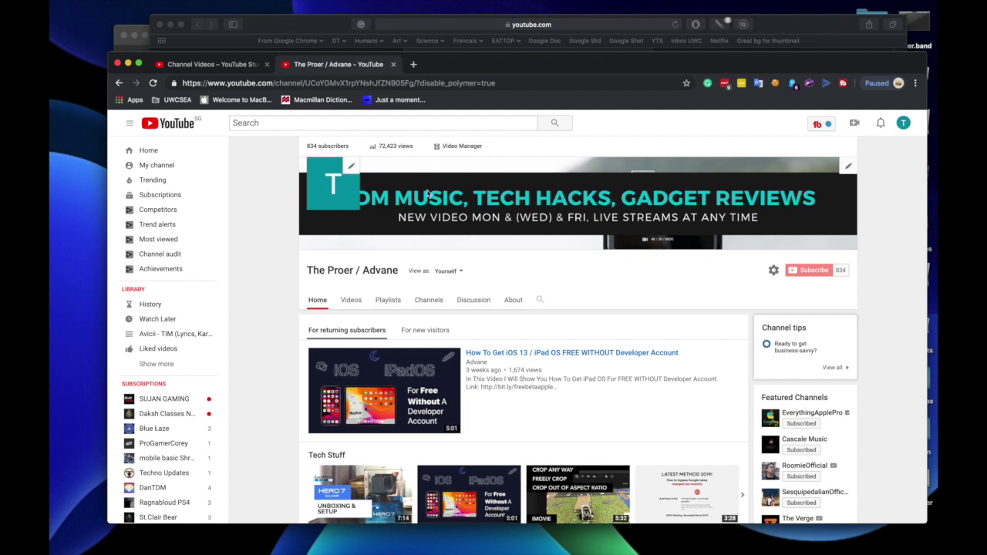
left_click(354, 168)
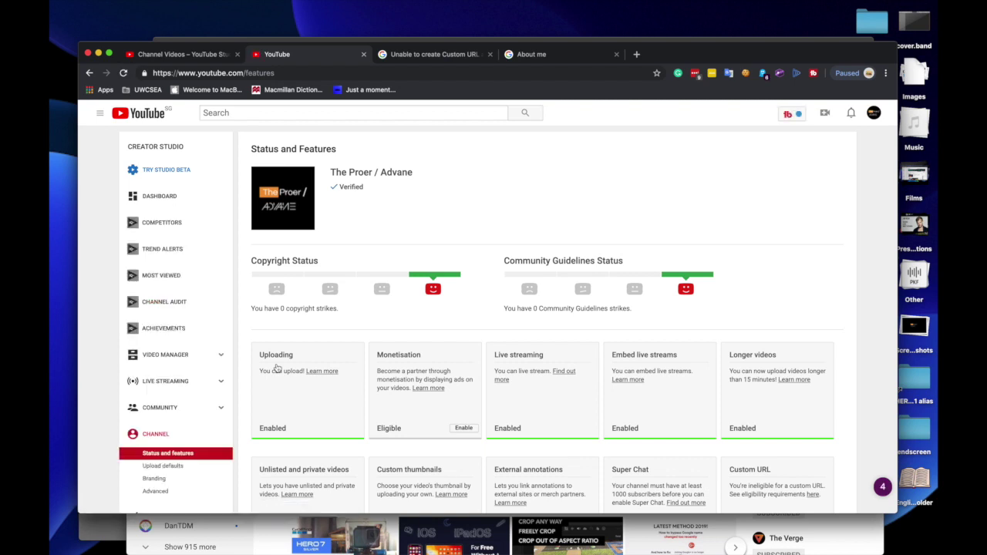
scroll(276, 368, "down", 5)
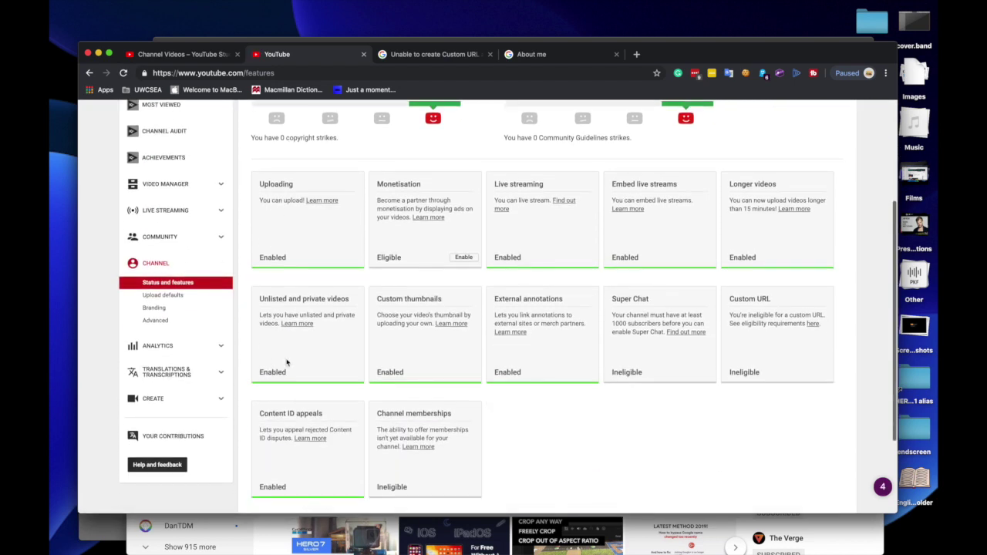